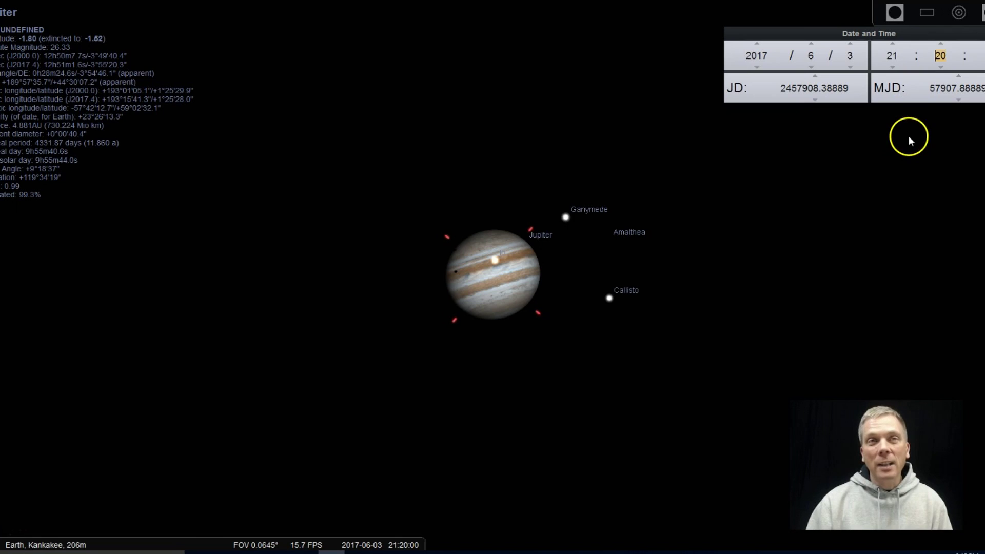
Step the 3 June 2017 evening time forward from 21:20 toward 21:41.
click(945, 44)
click(944, 44)
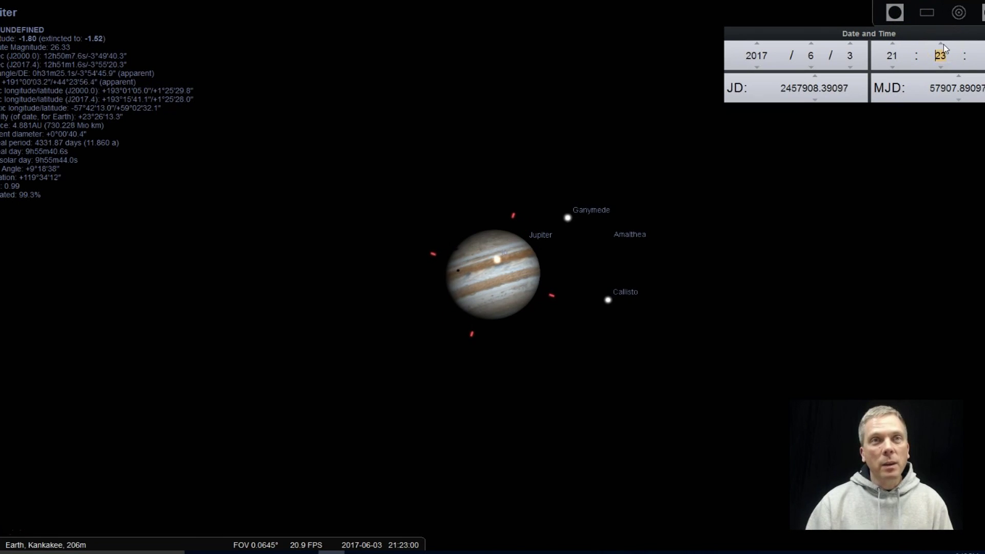
click(944, 44)
click(945, 44)
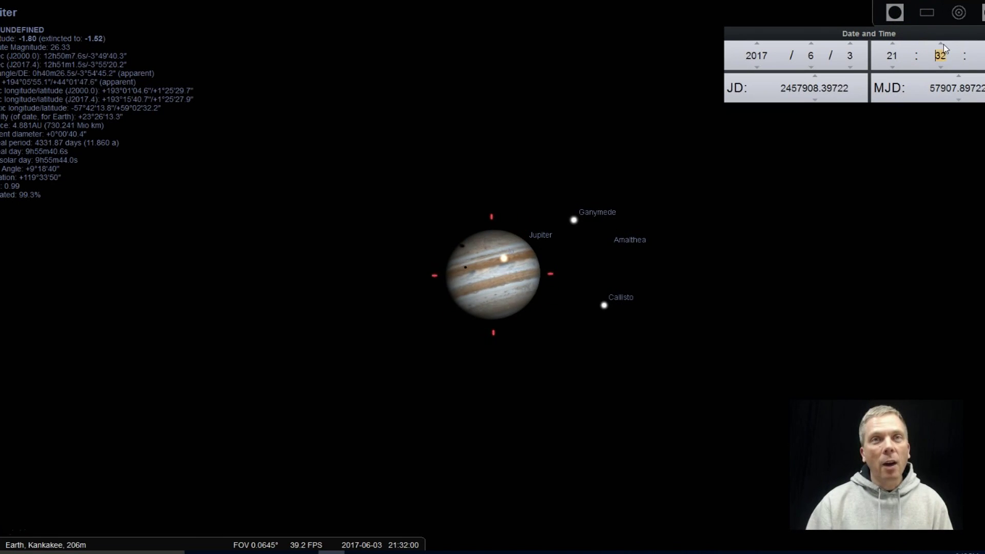
click(944, 44)
click(943, 45)
click(943, 44)
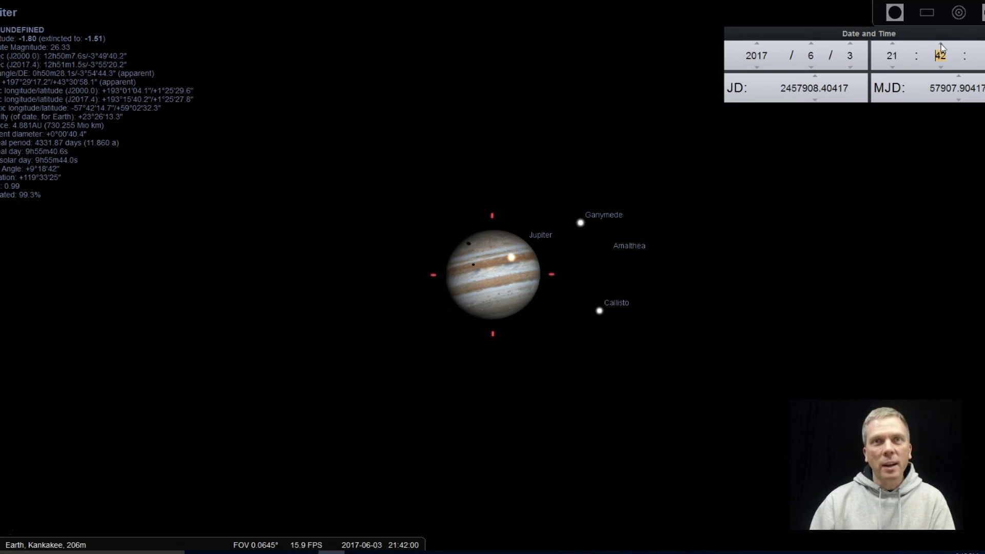
Keep advancing the time past 22:00 to 23:20 as the moon shadows cross Jupiter.
click(940, 43)
click(942, 44)
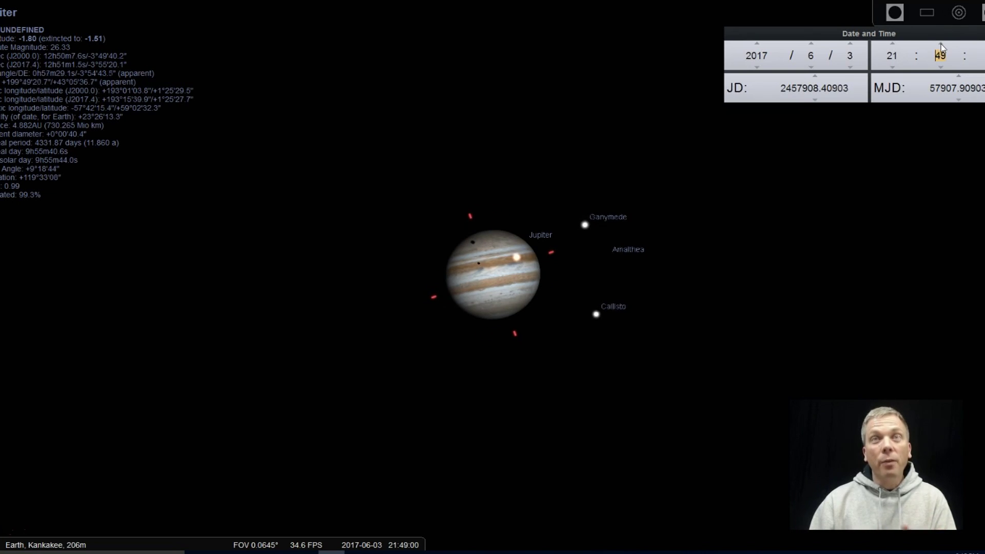
click(942, 43)
click(942, 44)
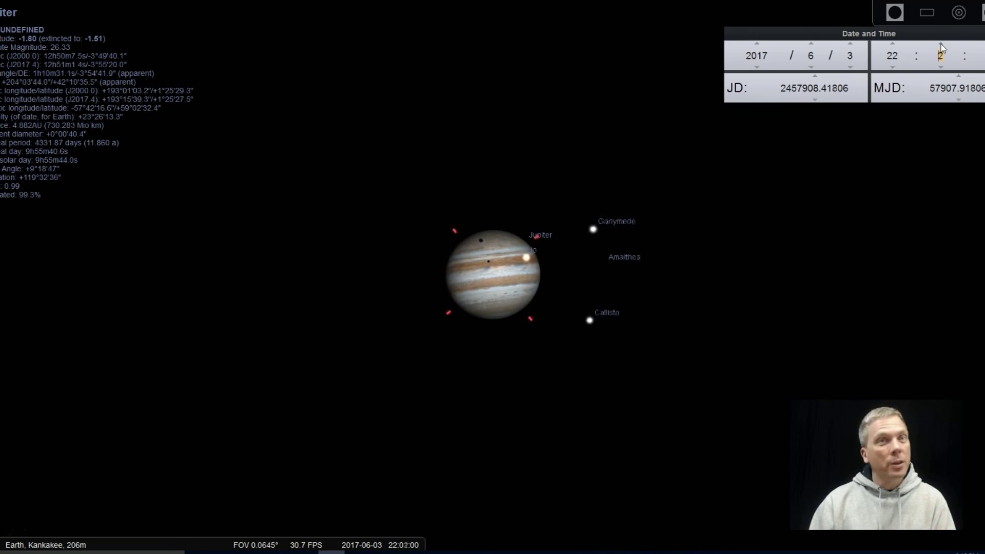
click(942, 44)
click(941, 44)
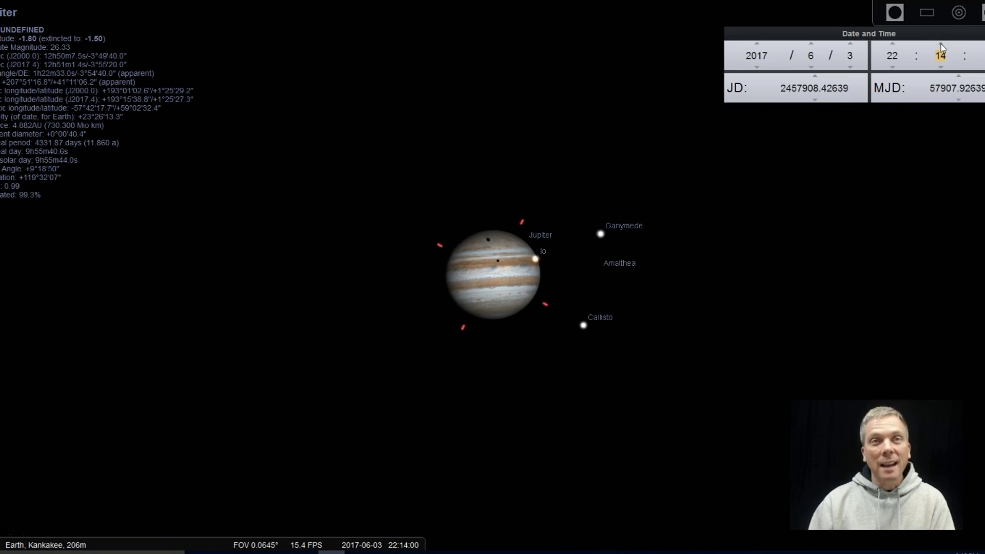
click(941, 44)
click(942, 44)
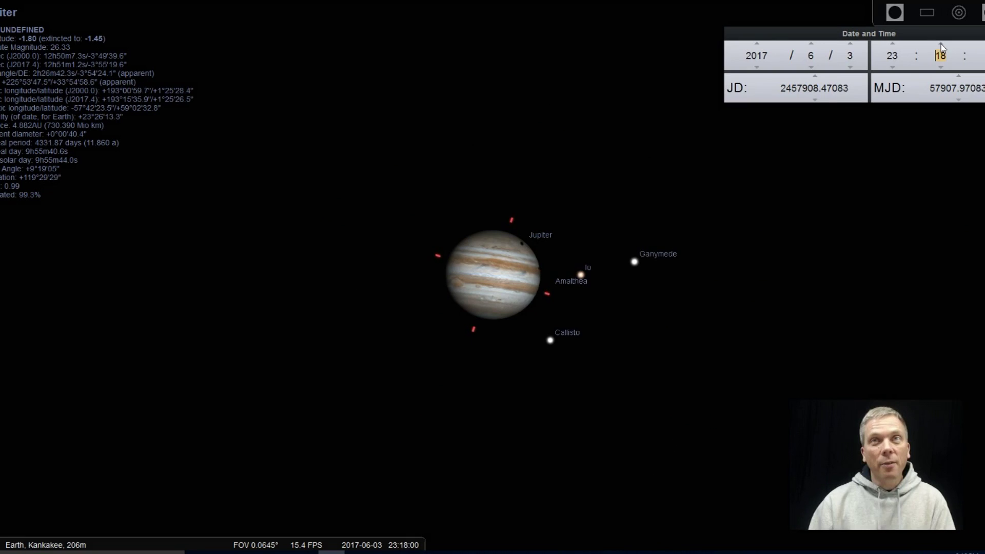
click(942, 44)
click(941, 44)
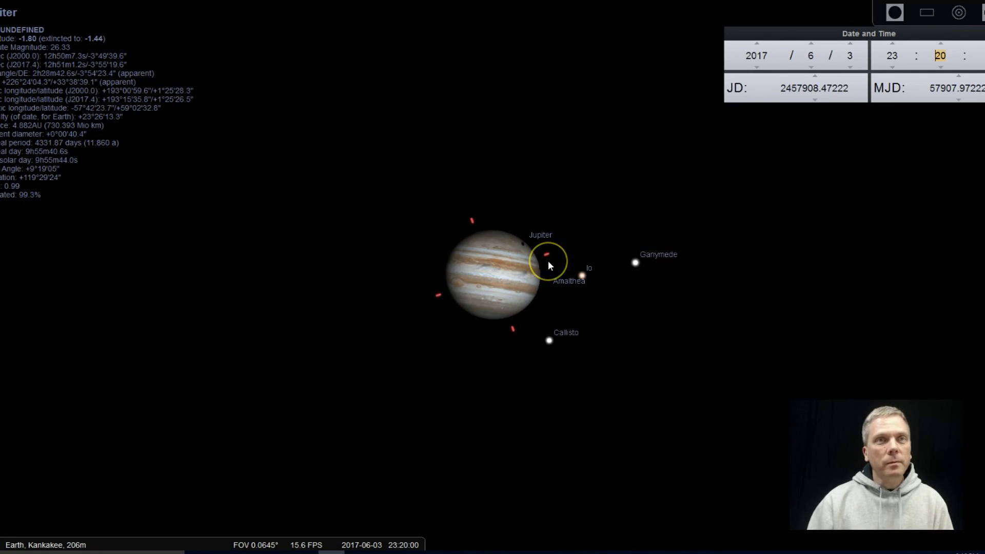
mouse_move(2, 336)
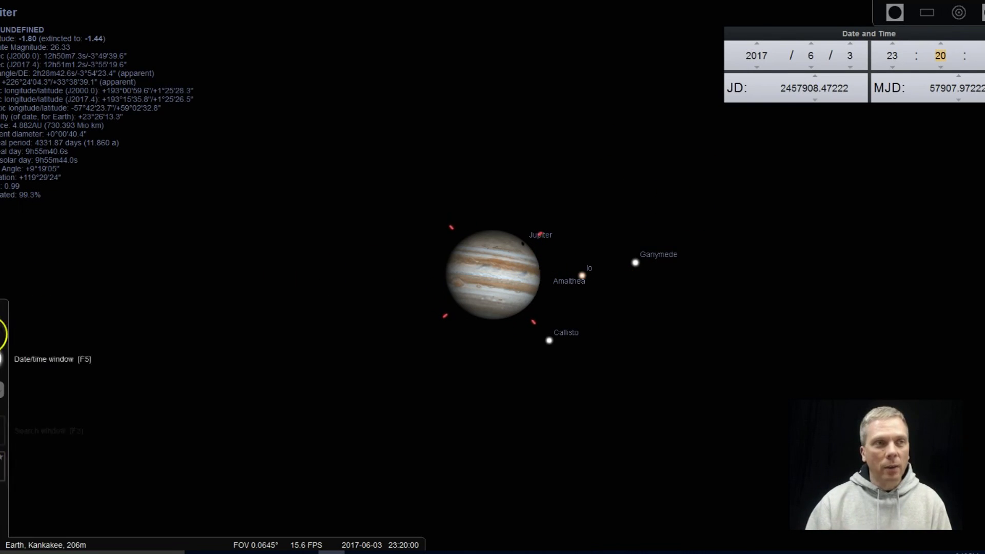
Set the hour back from 23 to 22, making the time 22:20.
click(5, 396)
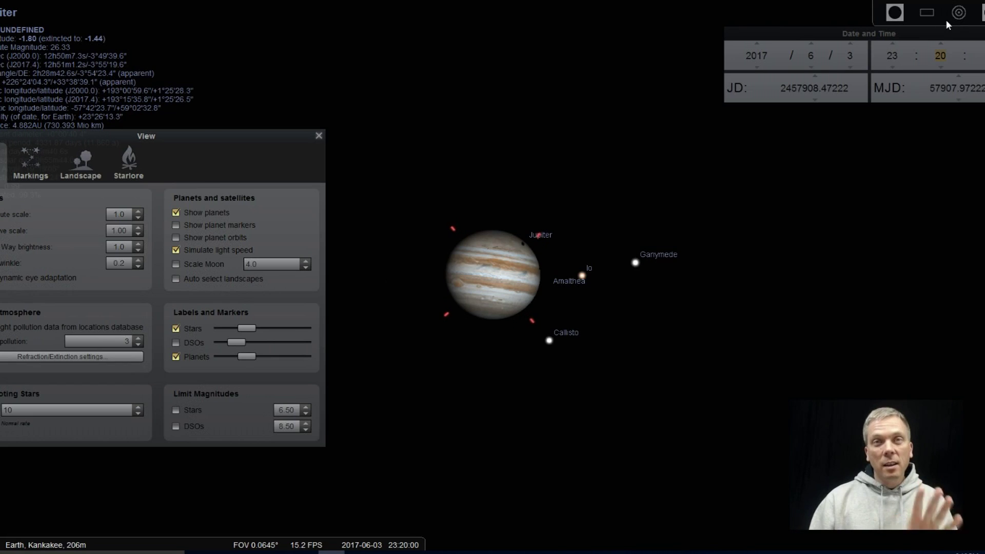
click(938, 50)
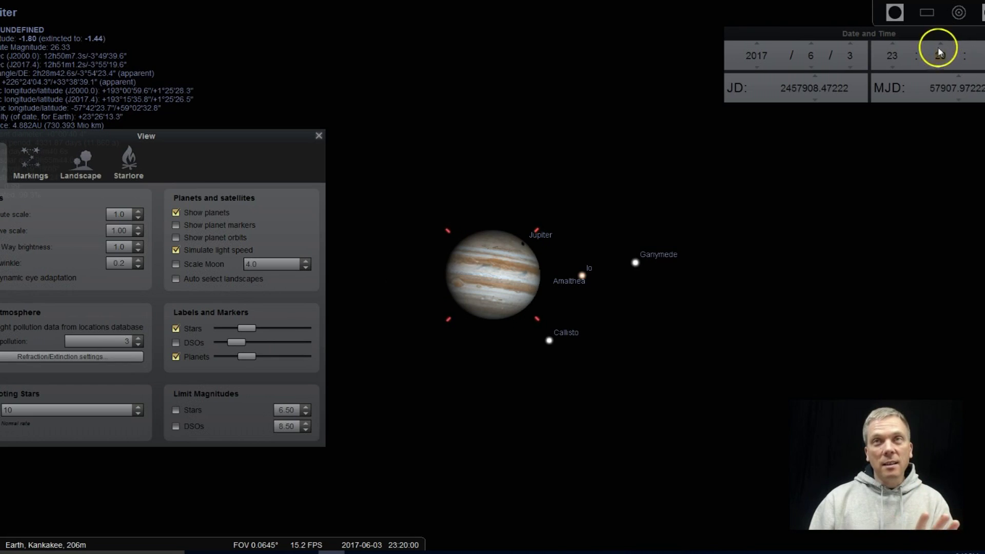
click(892, 66)
Compare Jupiter's moons with light-speed simulation turned off, then leave it on.
click(195, 132)
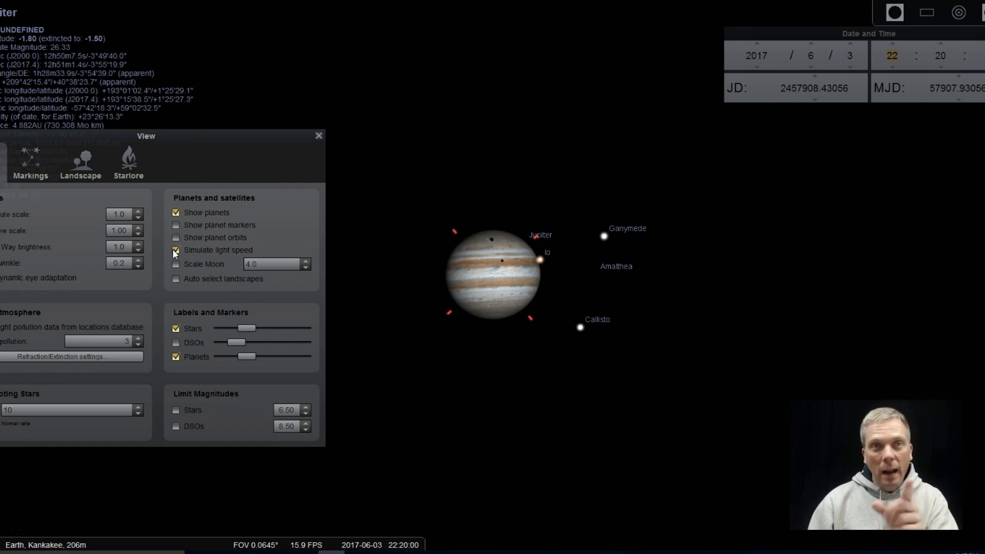
click(175, 250)
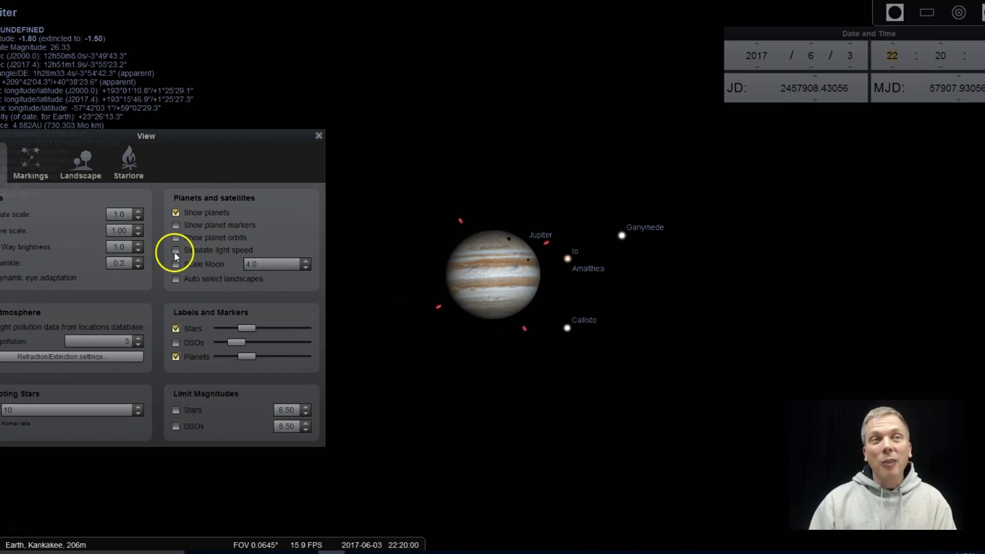
click(175, 251)
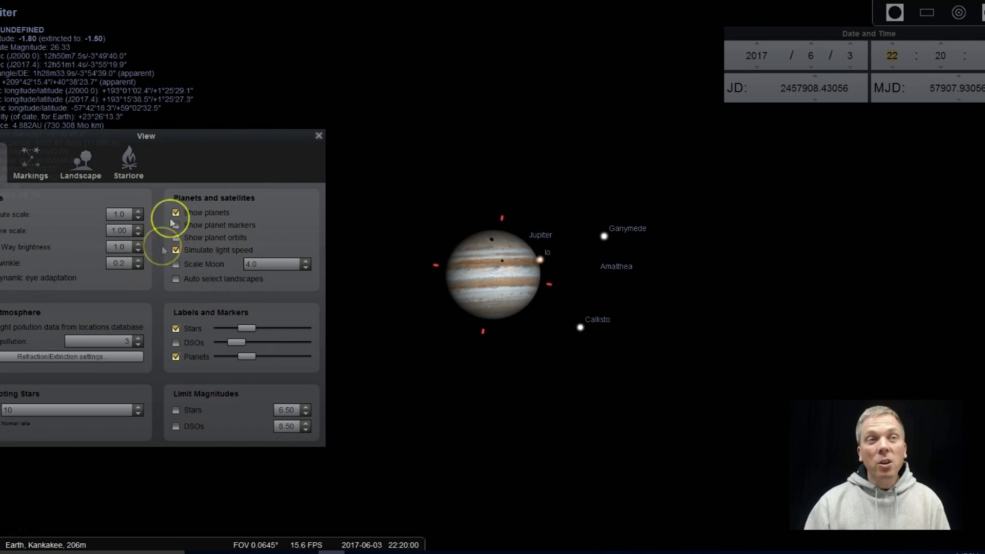
click(317, 136)
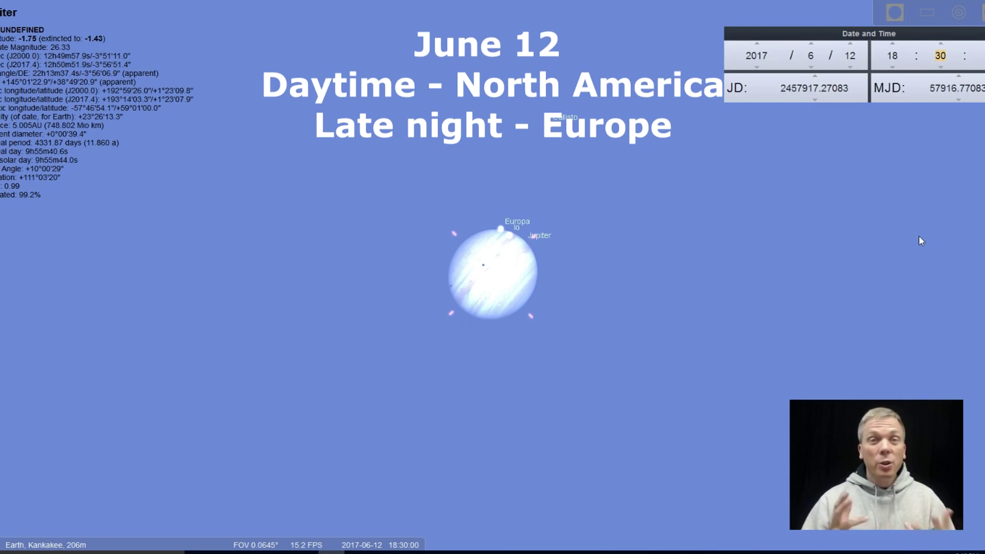
scroll(504, 328, down, 5)
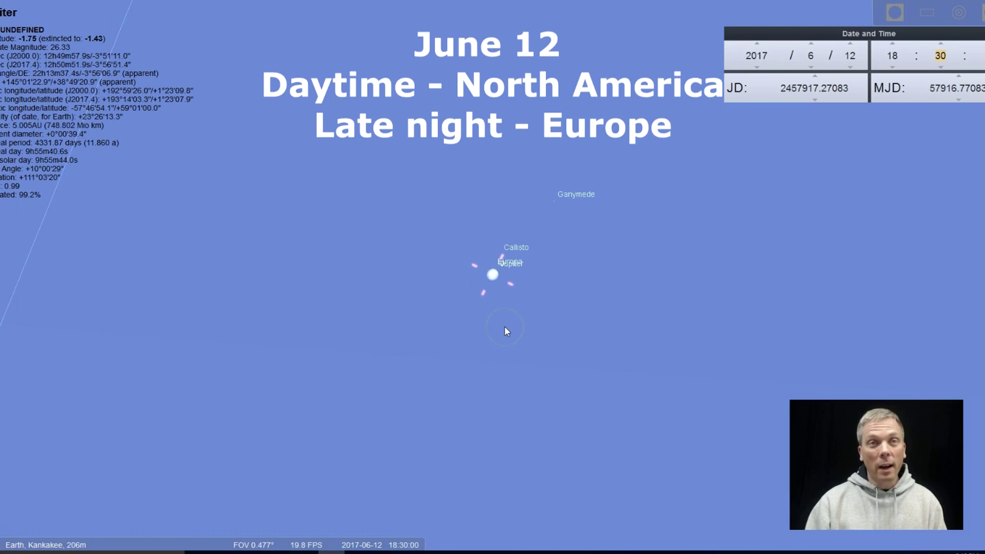
scroll(506, 327, down, 5)
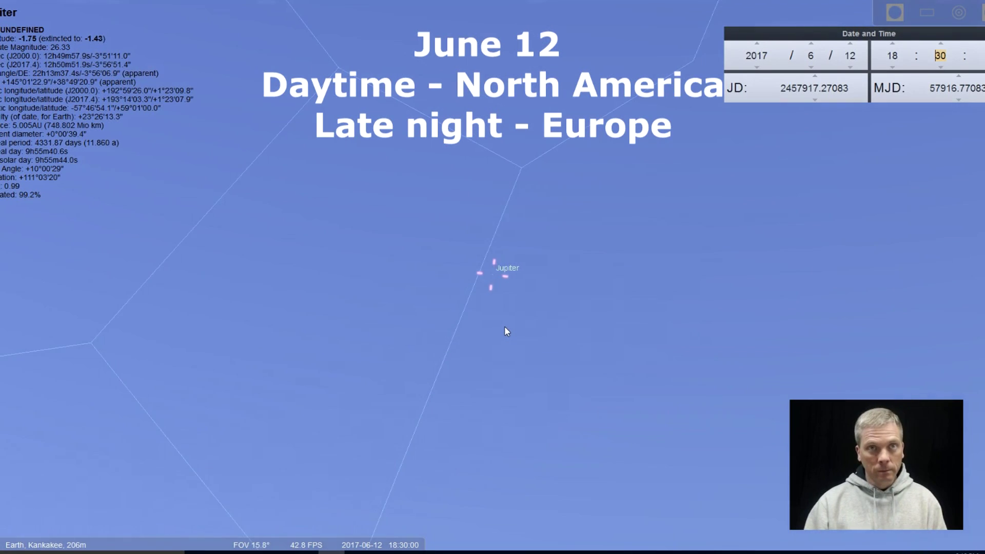
scroll(506, 331, down, 3)
scroll(506, 331, down, 2)
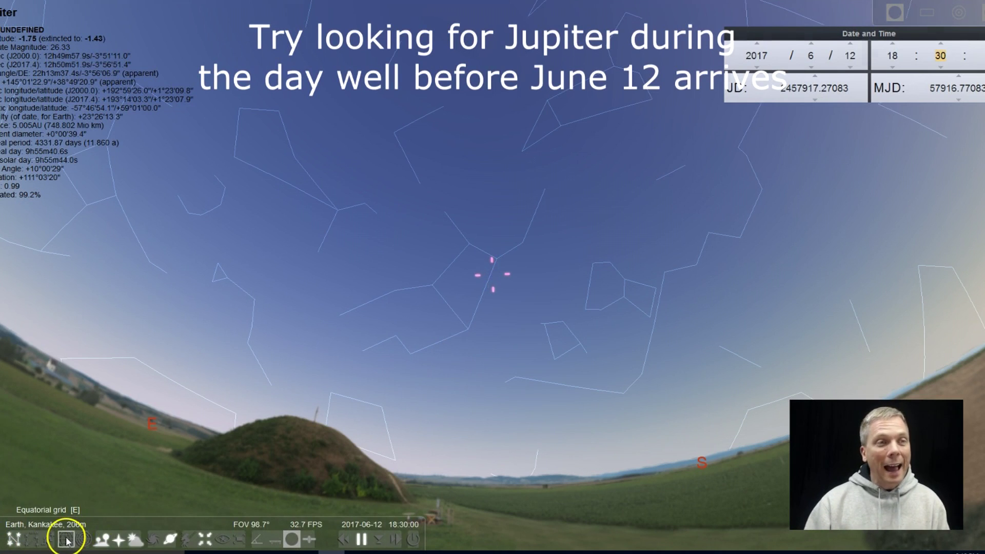
Toggle the equatorial grid, then select and centre Jupiter to view its disc and moons.
click(66, 539)
click(66, 539)
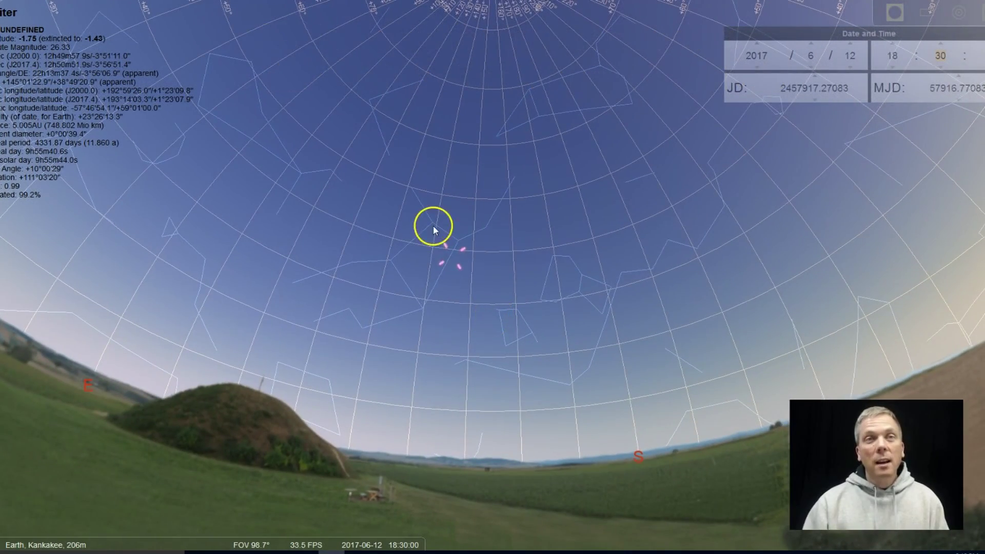
click(442, 241)
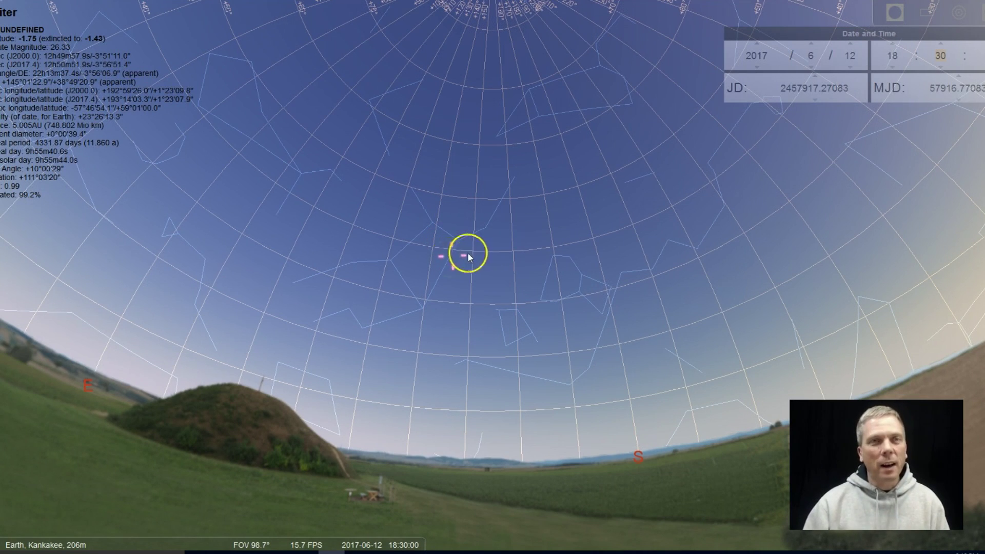
scroll(468, 253, up, 5)
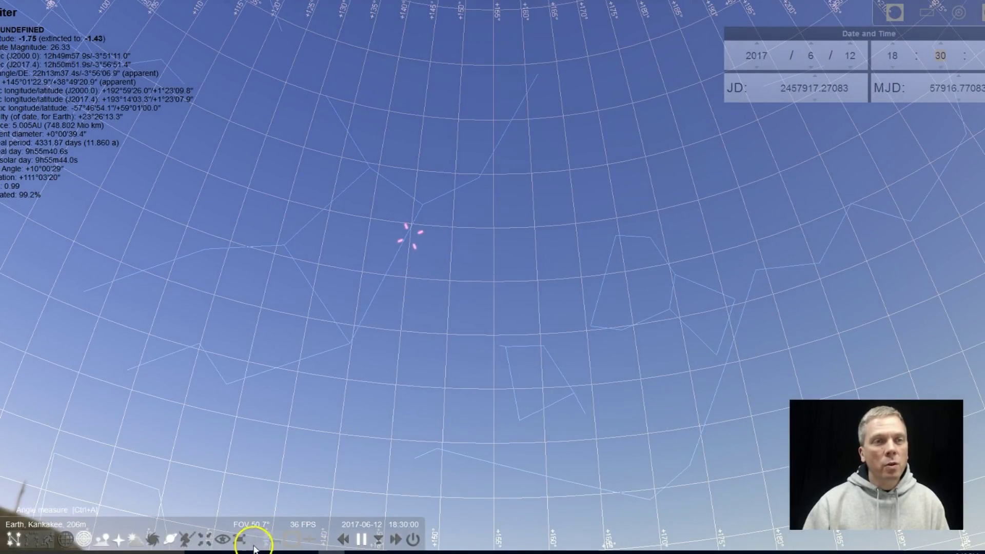
click(201, 535)
click(489, 275)
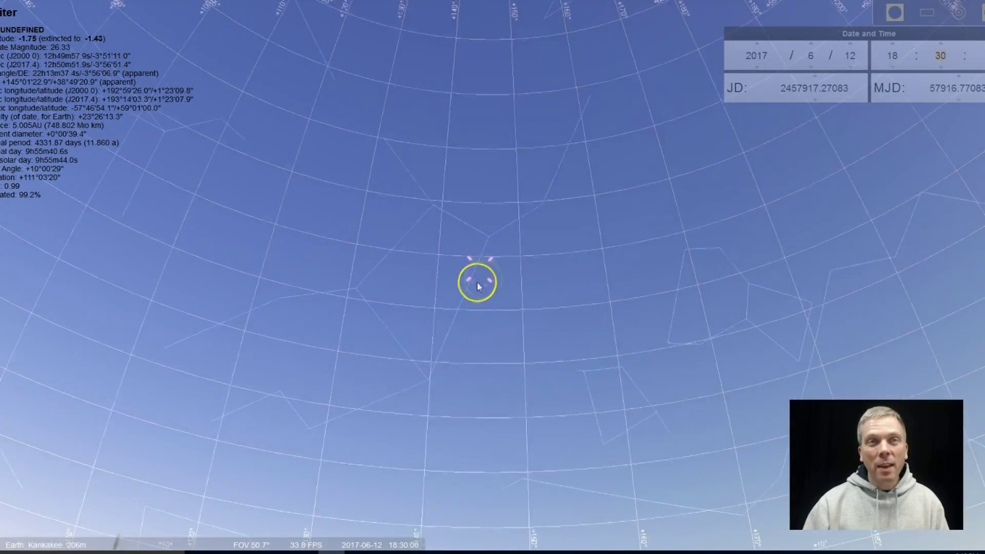
scroll(489, 275, up, 10)
scroll(489, 275, up, 10)
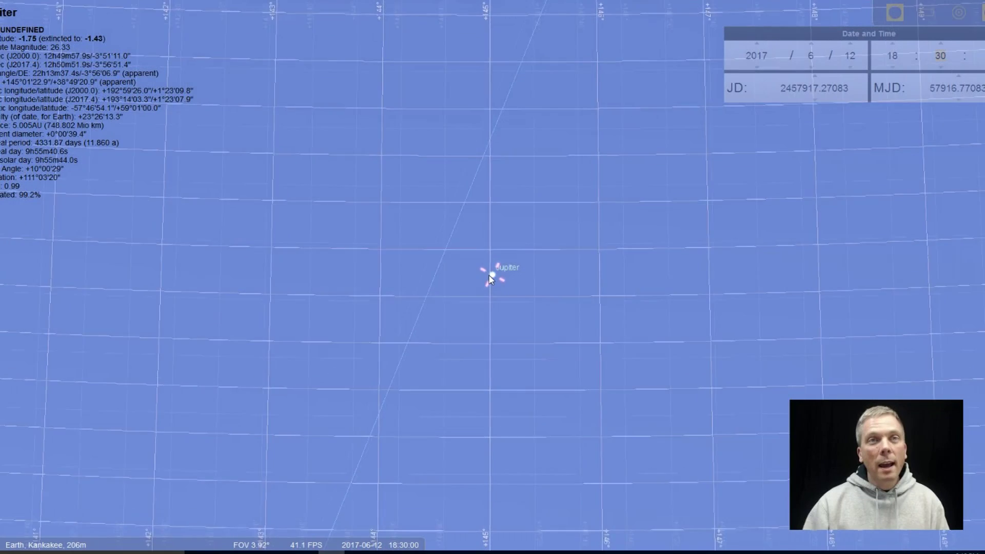
scroll(493, 282, up, 3)
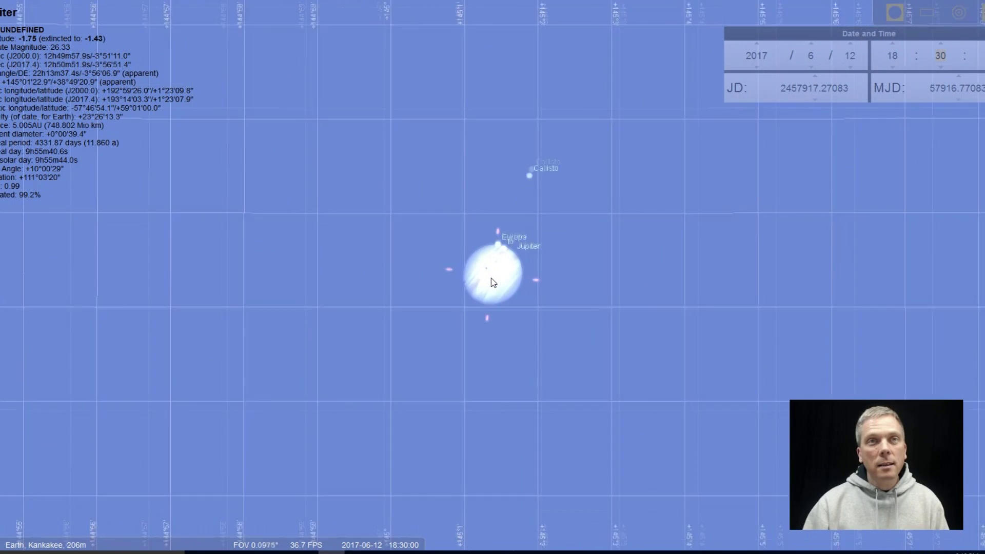
click(488, 284)
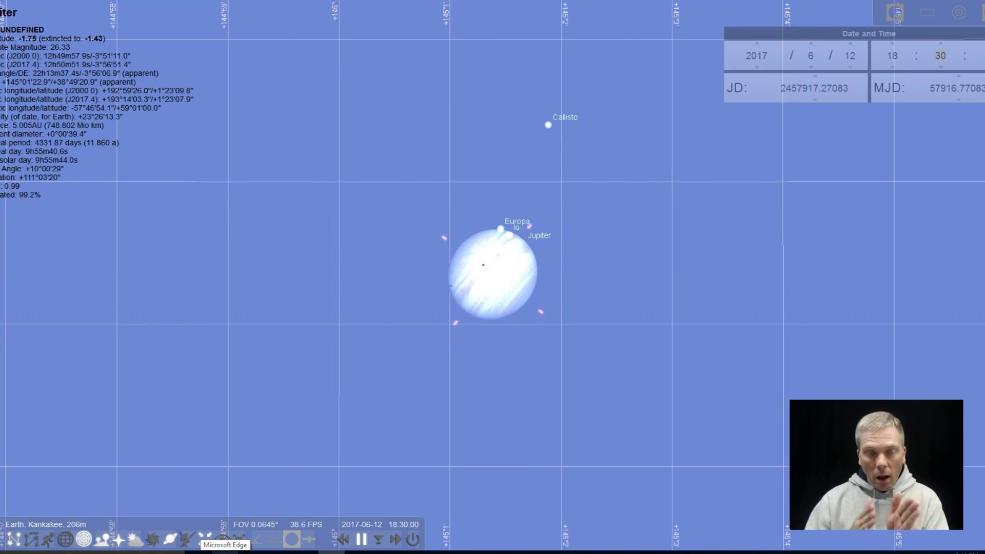
Keep Jupiter centred, speed time up to about 19:12, and point out a moon shadow.
click(205, 539)
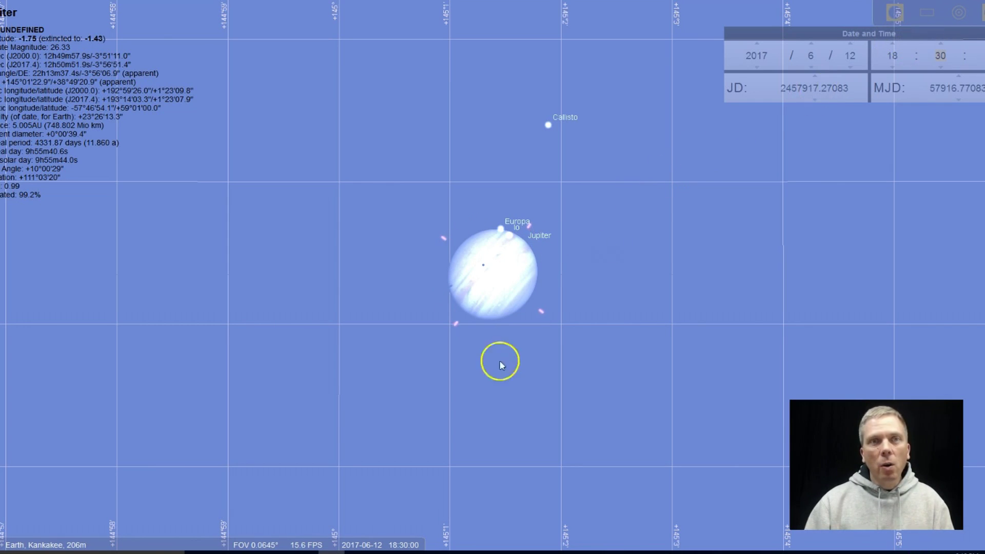
mouse_move(410, 545)
click(395, 539)
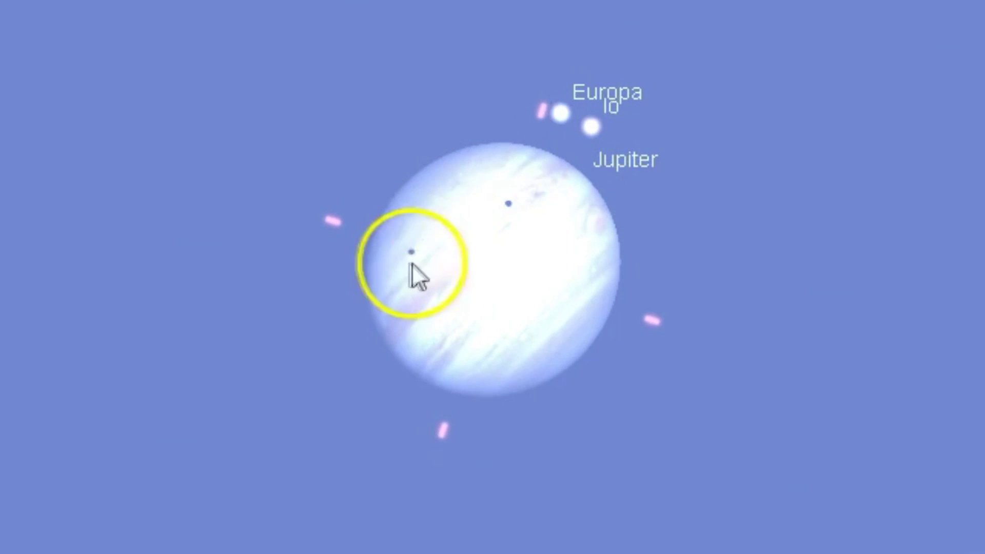
click(536, 246)
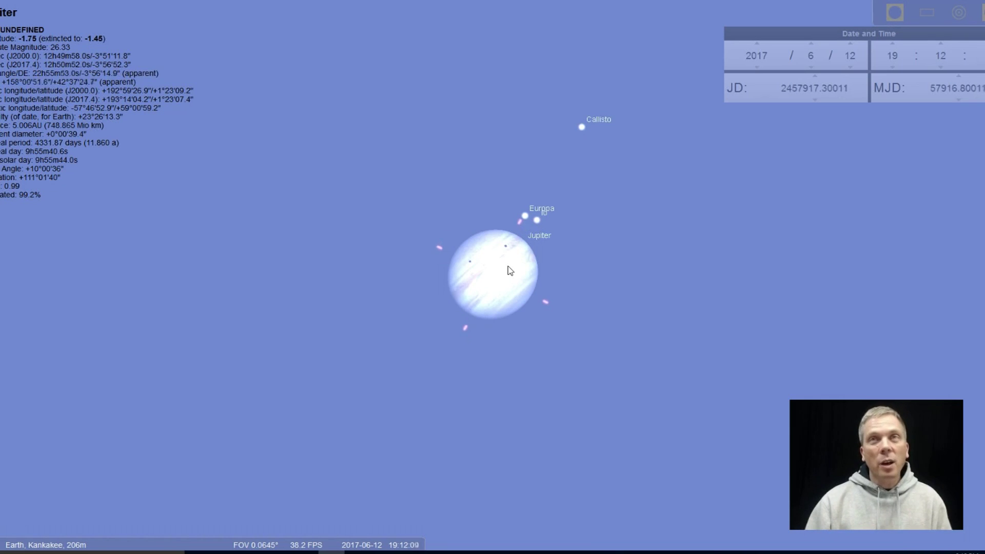
Reselect Jupiter, speed up then normalise time, and apply 19 June 2017 at 21:34.
click(508, 270)
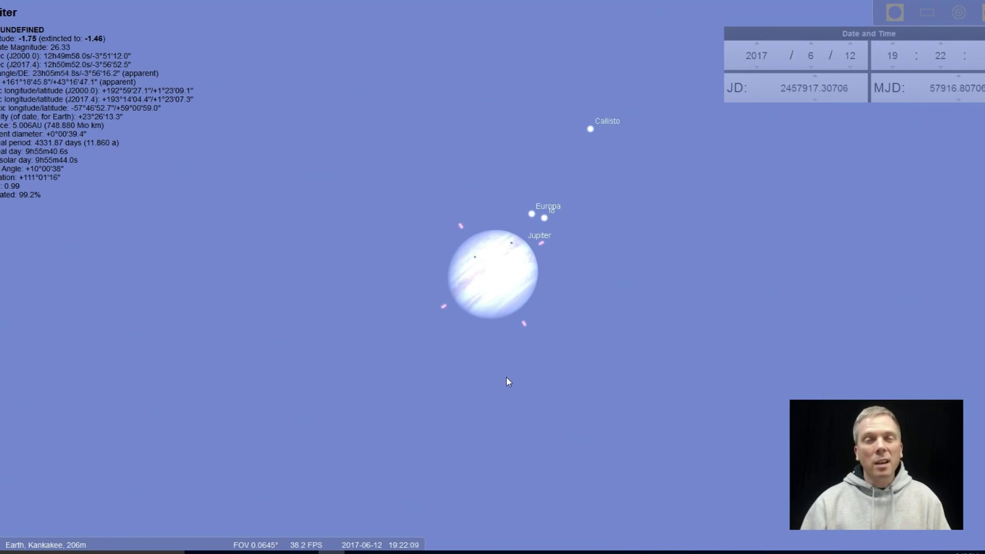
click(554, 472)
click(585, 422)
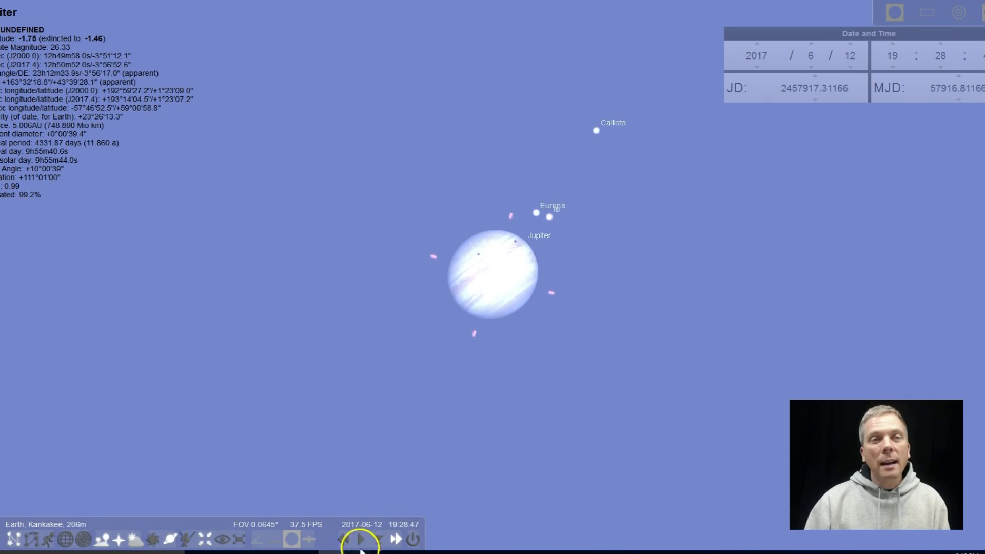
click(396, 541)
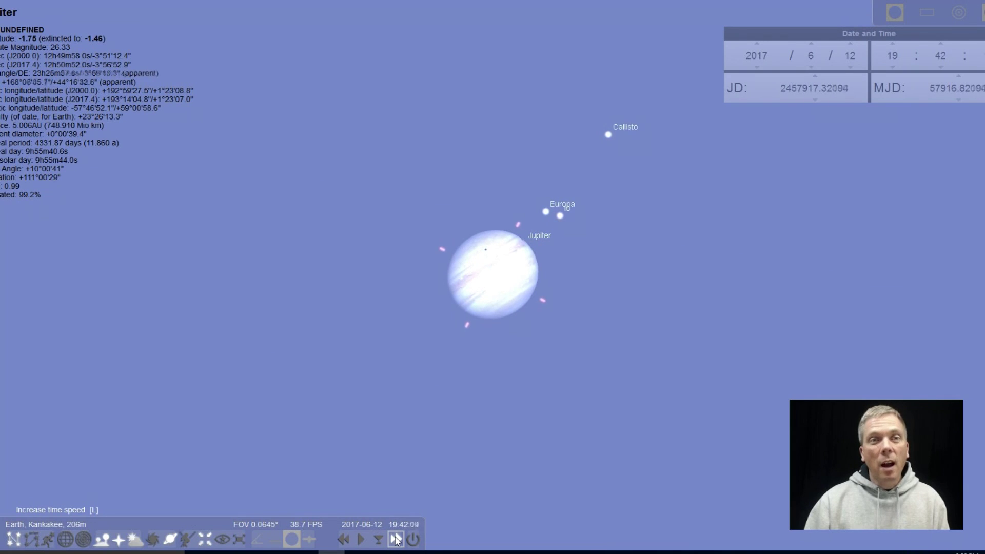
click(361, 541)
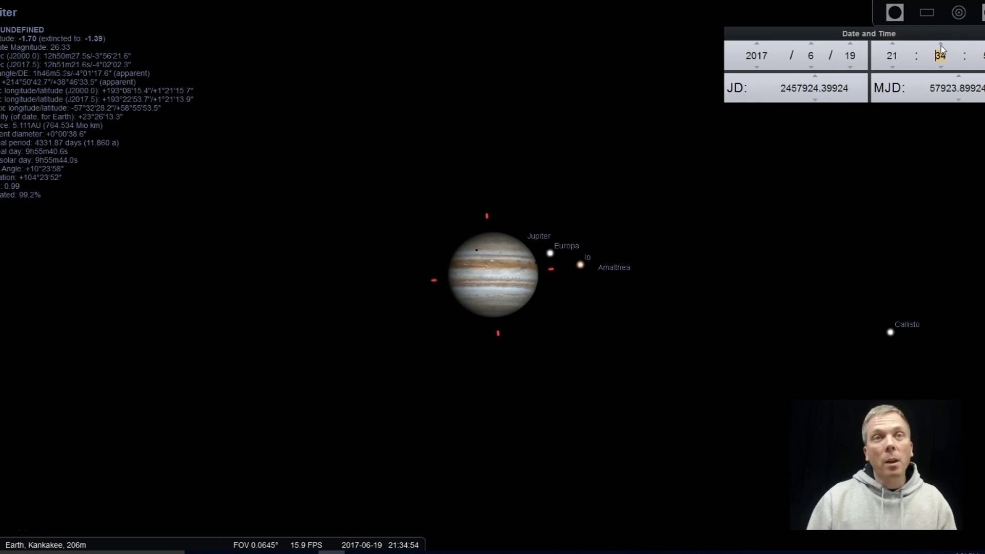
click(635, 184)
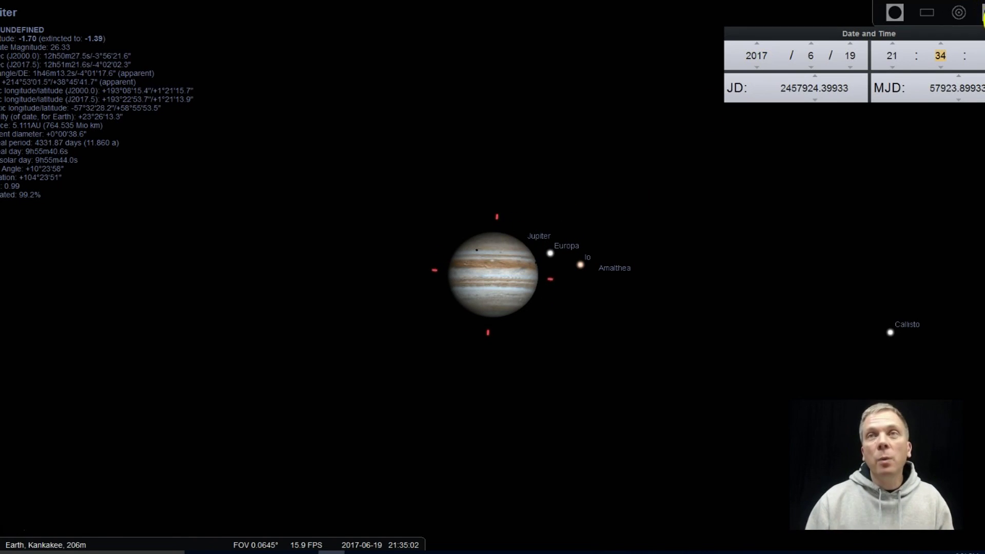
Close the Date and Time window and advance the date to 27 May 2017.
click(983, 34)
mouse_move(336, 538)
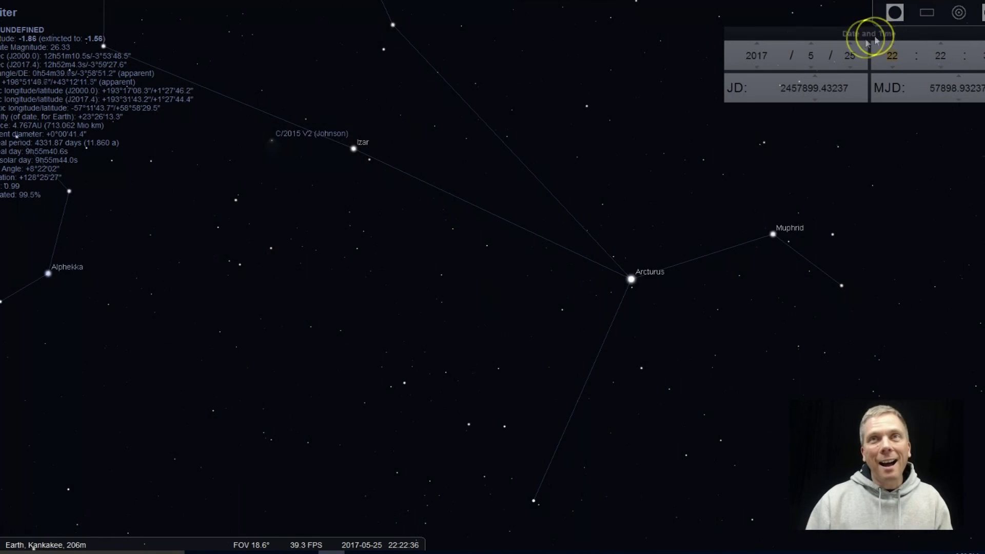
click(850, 46)
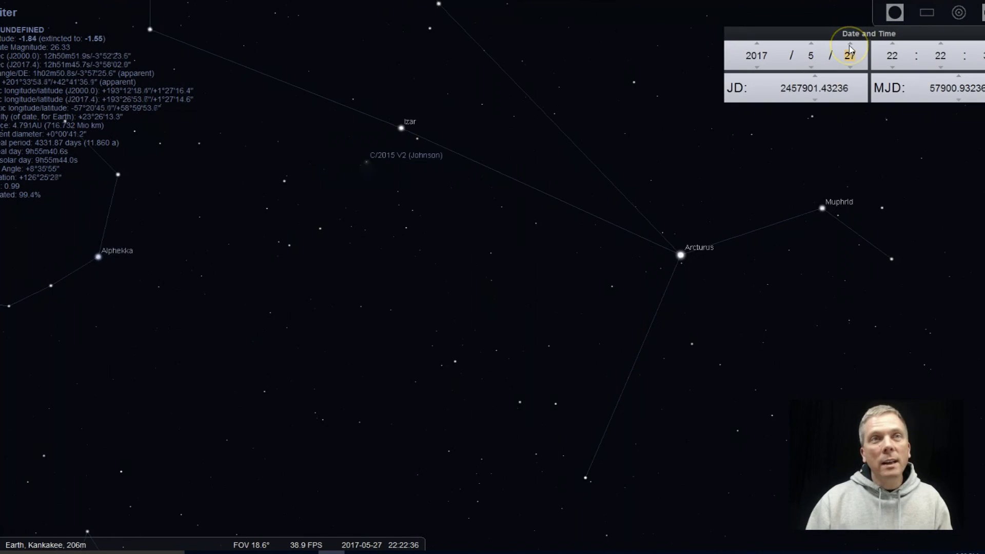
Step the day back and forth, then forward from 27 May to 3 June 2017.
click(850, 46)
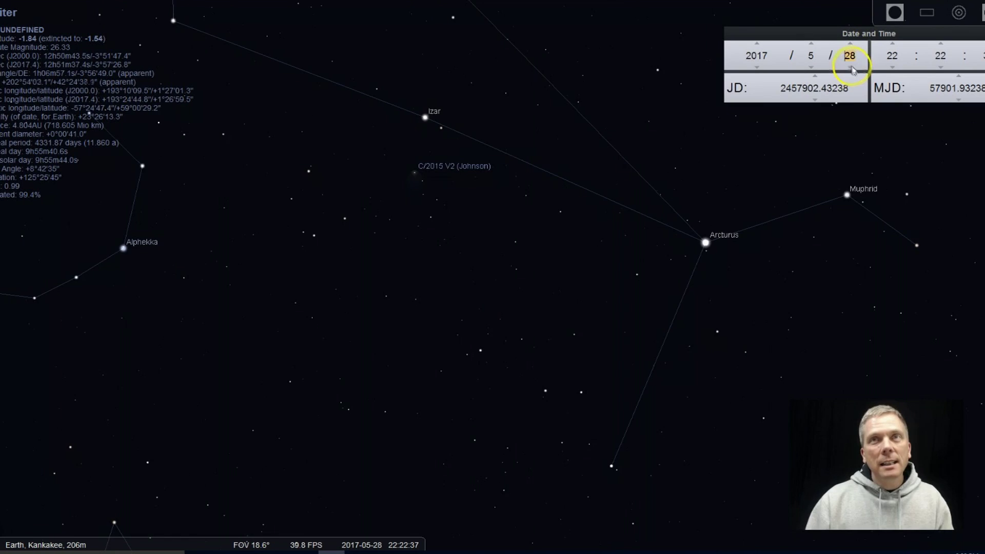
click(852, 68)
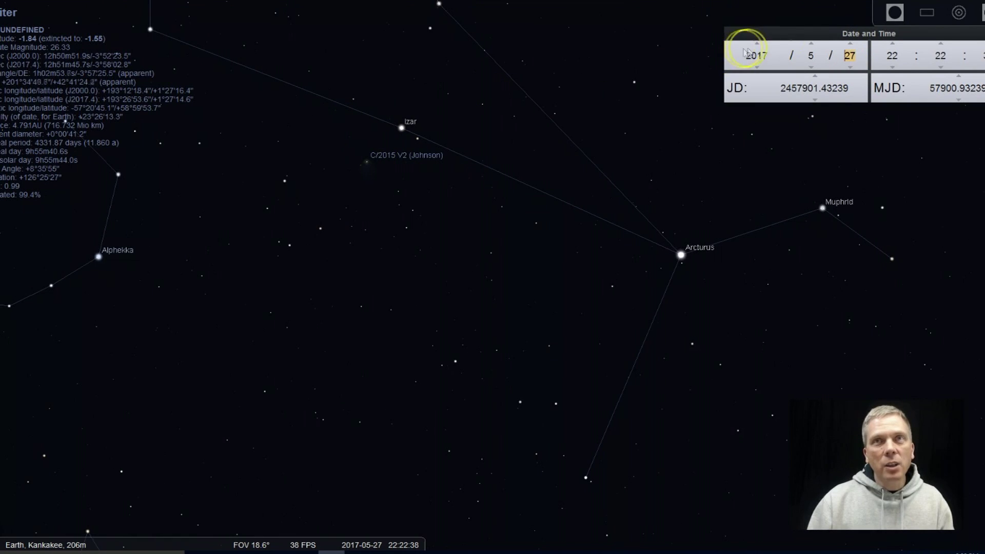
click(850, 45)
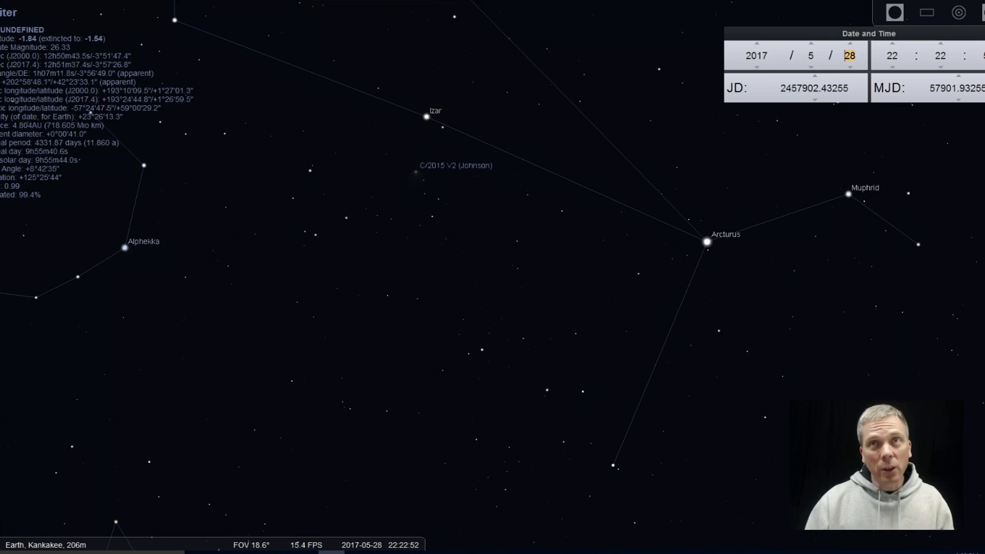
click(851, 44)
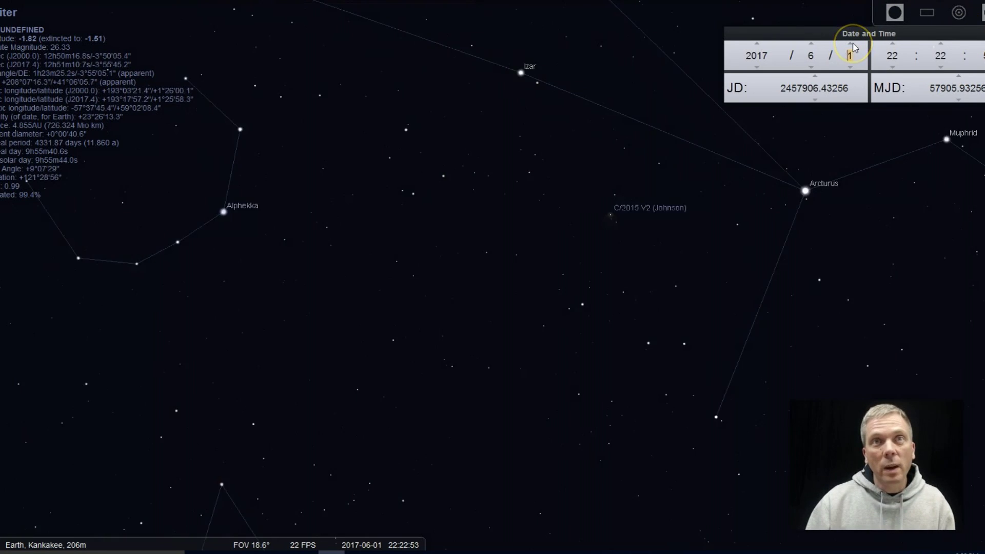
click(851, 44)
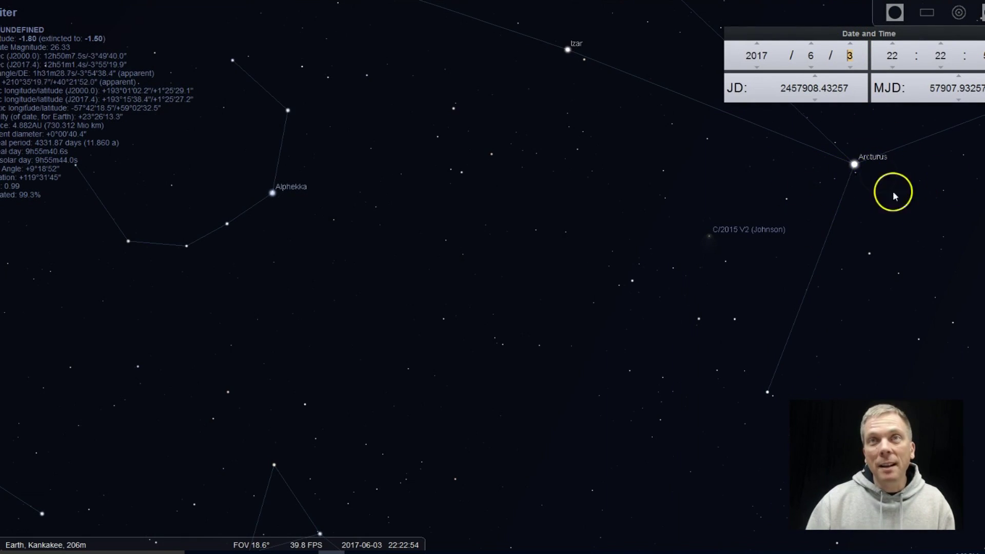